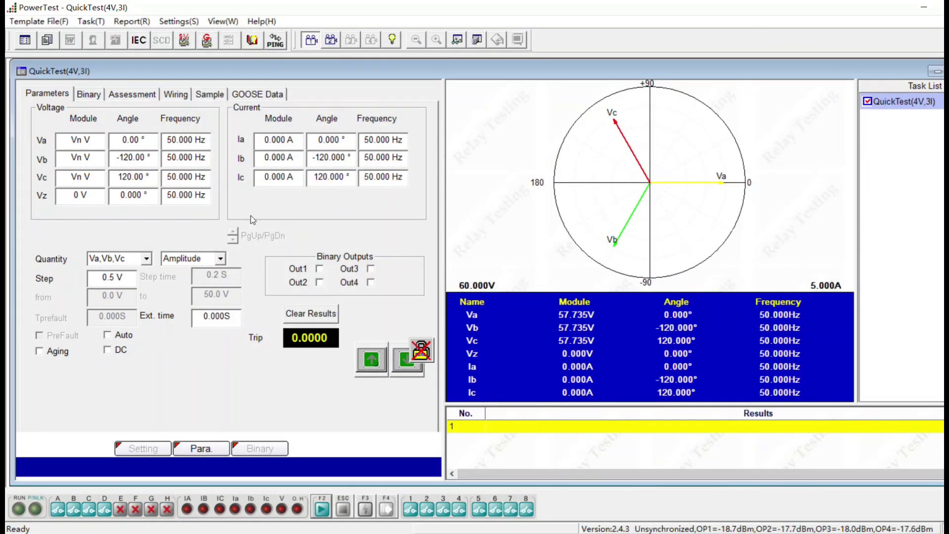
# - Set the Ia, Ib and Ic magnitudes to 1 A each
pyautogui.moveTo(292, 139); pyautogui.dragTo(246, 158)
pyautogui.write('11')
pyautogui.moveTo(295, 178); pyautogui.dragTo(253, 179)
pyautogui.write('1')
pyautogui.click(279, 157)
pyautogui.write('1')
pyautogui.click(287, 174)
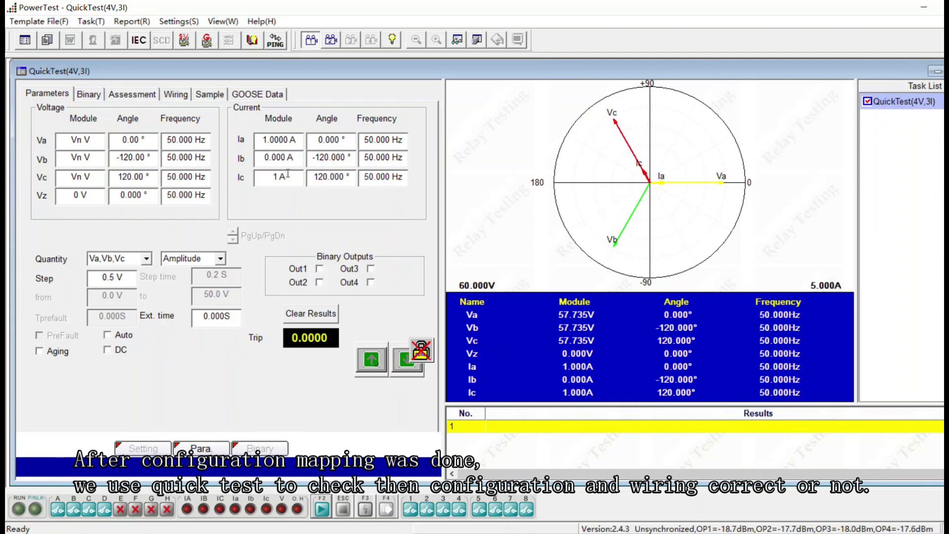
pyautogui.moveTo(292, 157); pyautogui.dragTo(253, 159)
pyautogui.write('1')
pyautogui.click(301, 181)
# - Set Va, Vb and Vc to the nominal line-to-neutral voltage, 57.735 V
pyautogui.click(97, 143)
pyautogui.click(98, 153)
pyautogui.click(98, 158)
pyautogui.click(97, 171)
pyautogui.click(97, 173)
pyautogui.click(98, 183)
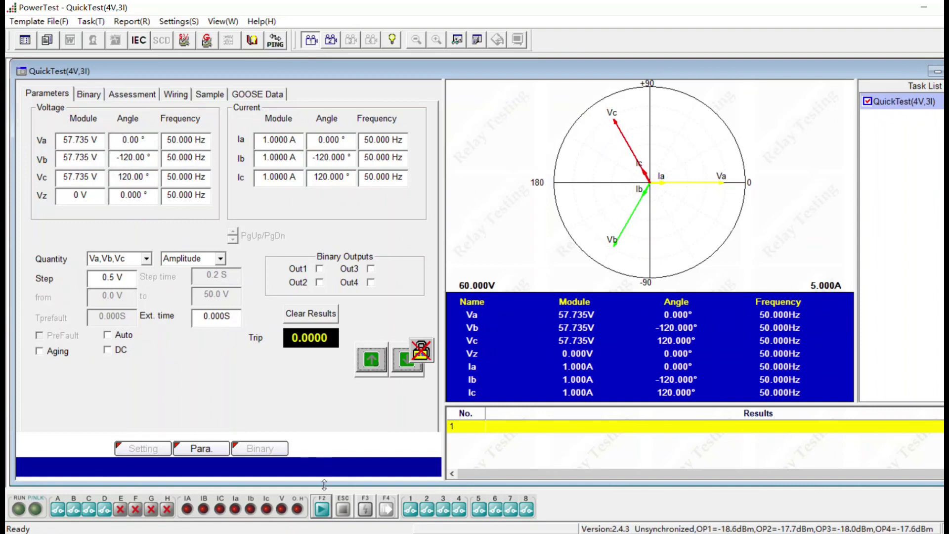
# - Run the quick test to output the balanced 57.735 V, 1 A quantities
pyautogui.click(322, 510)
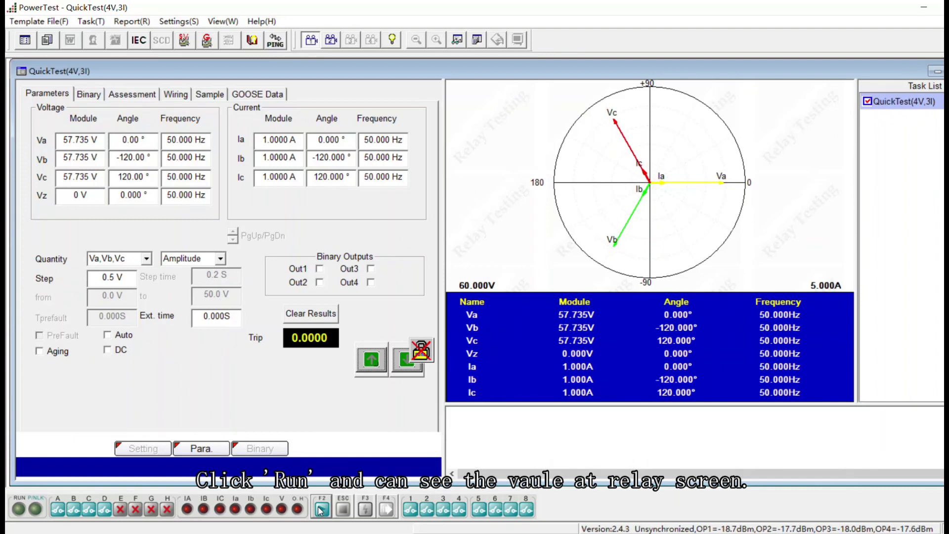
pyautogui.click(321, 510)
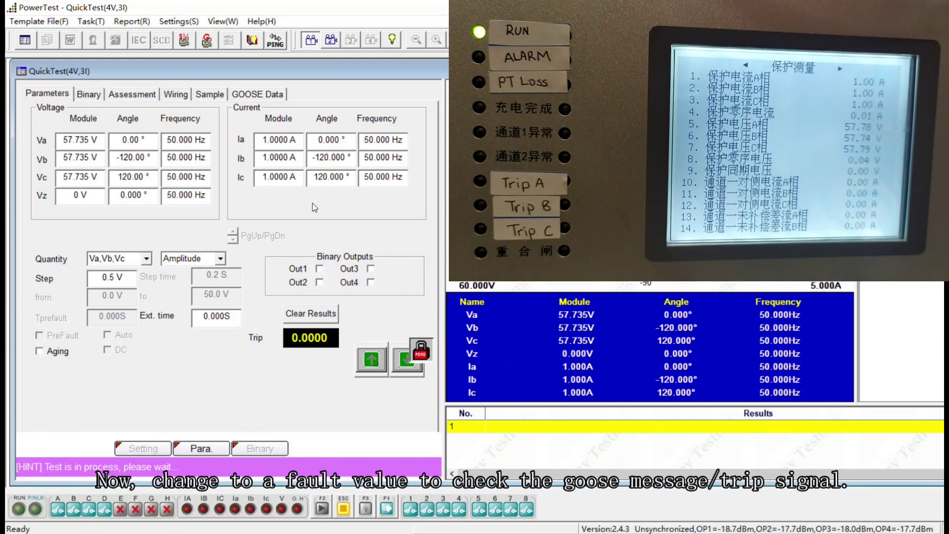
# - Apply the fault: Va at 19 V and Ia at 5 A with a -78° angle
pyautogui.click(80, 139)
pyautogui.write('19')
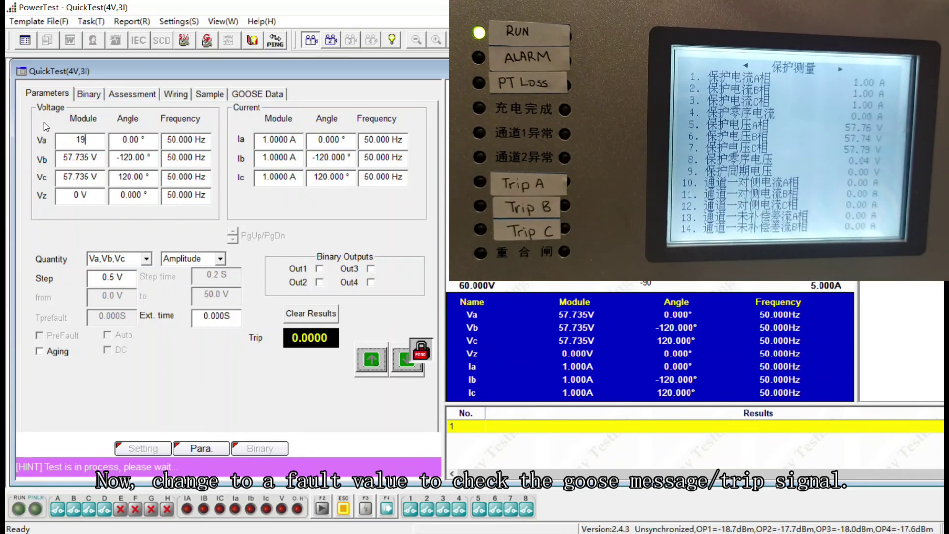
pyautogui.click(295, 139)
pyautogui.write('5')
pyautogui.press('Tab')
pyautogui.write('-78')
pyautogui.press('Return')
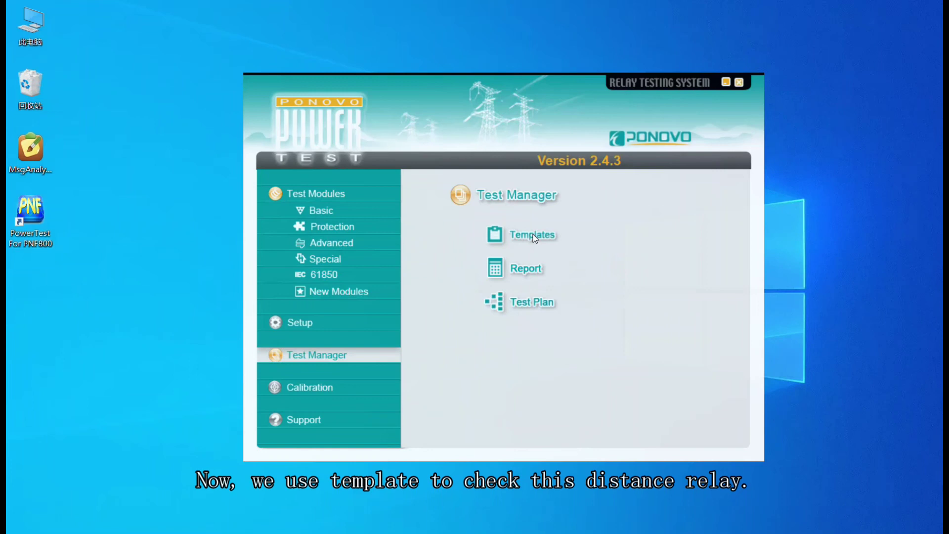
# - Load the PCS931 template from Desktop > PCS-931 with IEC parameters and show its zone settings
pyautogui.click(534, 234)
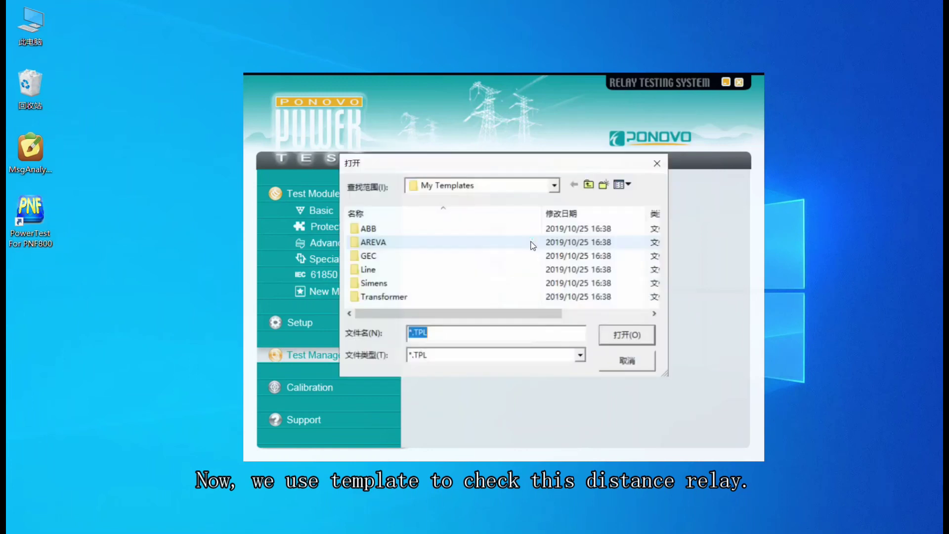
pyautogui.click(588, 185)
pyautogui.click(589, 185)
pyautogui.click(588, 185)
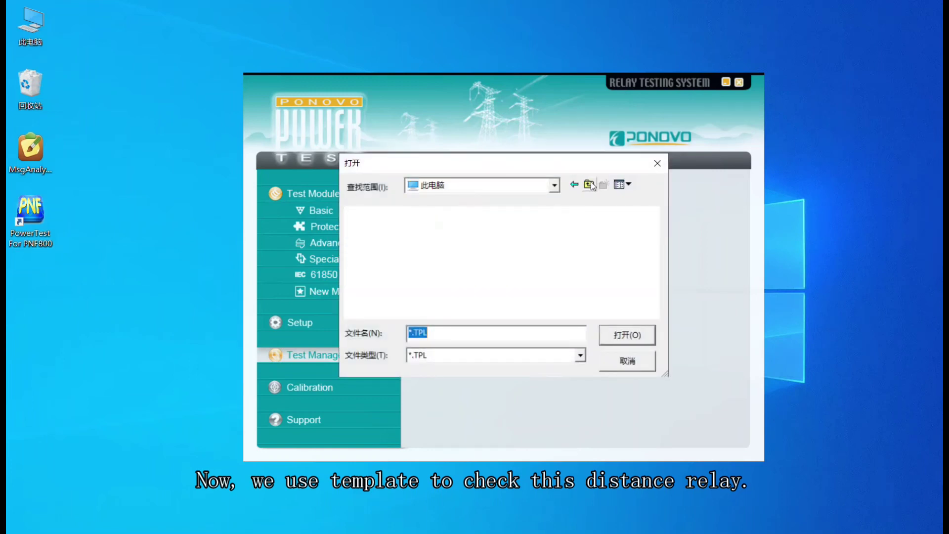
pyautogui.click(589, 185)
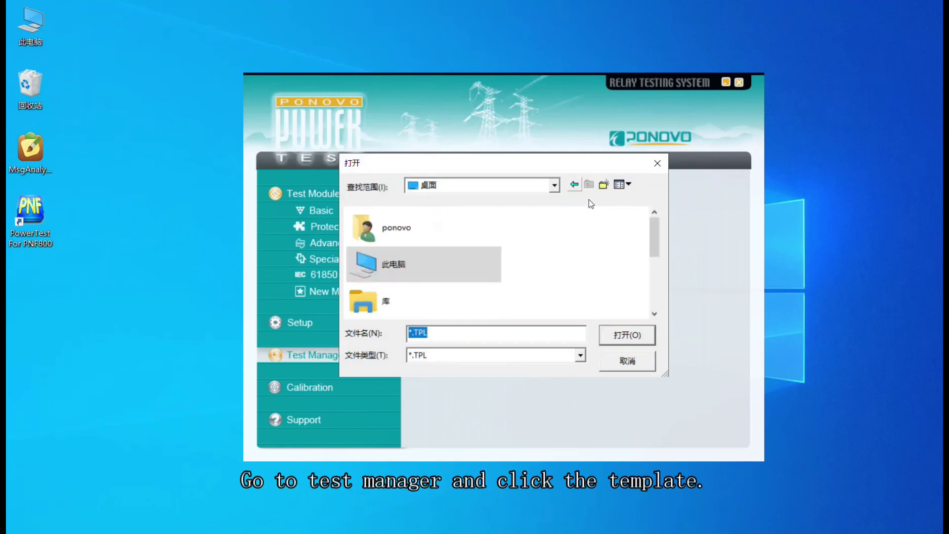
pyautogui.moveTo(651, 226); pyautogui.dragTo(656, 269)
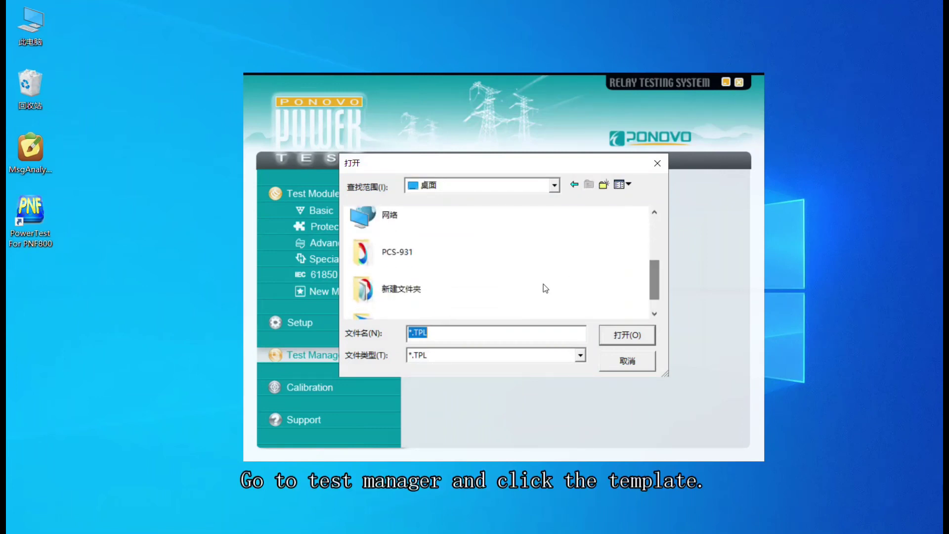
pyautogui.doubleClick(385, 255)
pyautogui.click(385, 230)
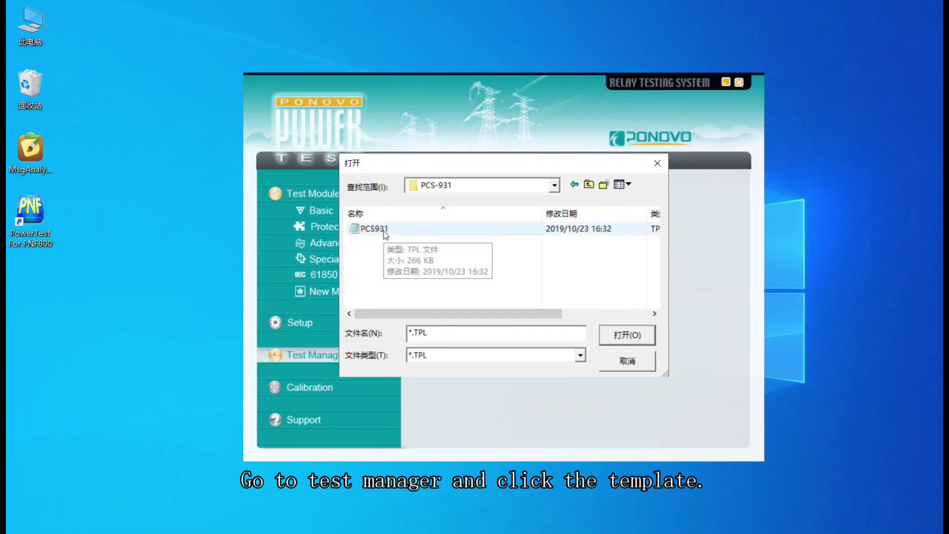
pyautogui.click(621, 340)
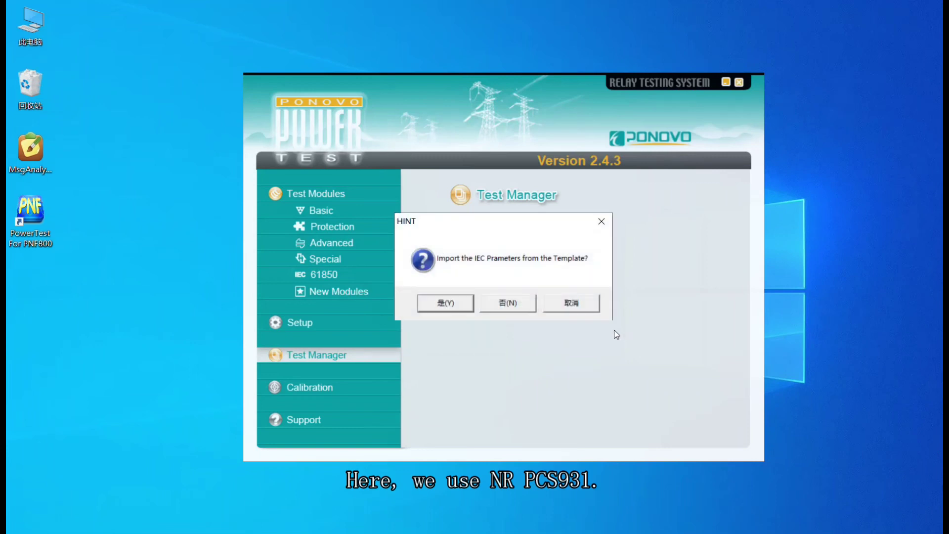
pyautogui.click(445, 302)
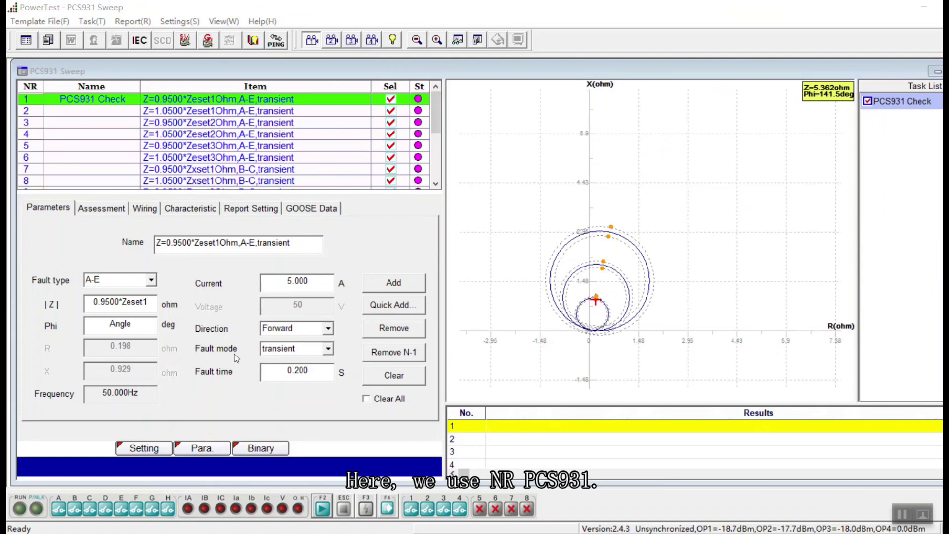
pyautogui.click(154, 449)
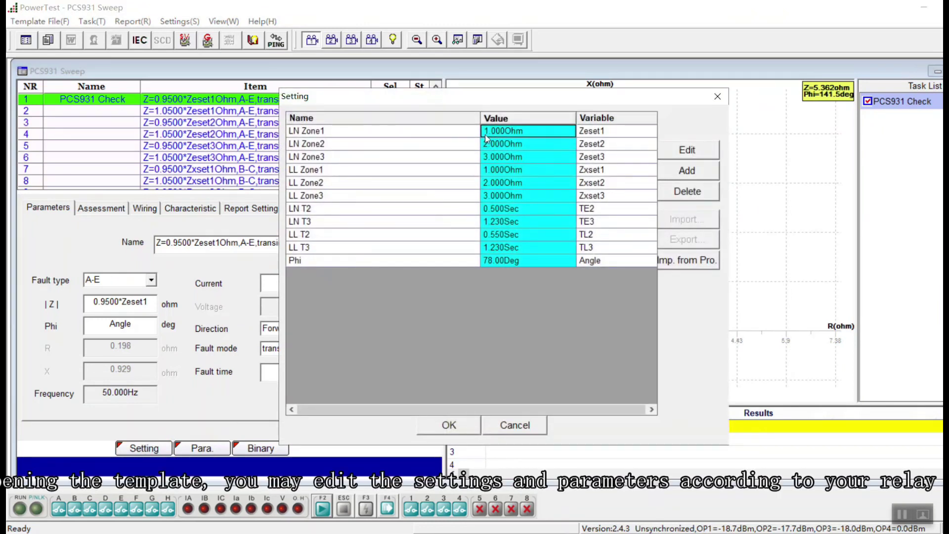
# - Set the LN Zone1, Zone2 and Zone3 impedances to 2, 4 and 6 Ohm
pyautogui.click(487, 134)
pyautogui.moveTo(485, 131); pyautogui.dragTo(473, 133)
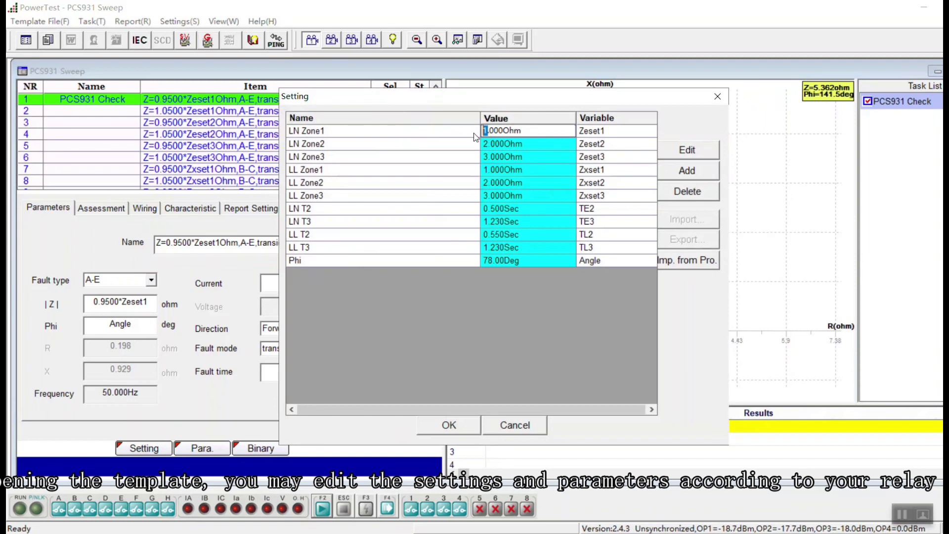
pyautogui.click(485, 144)
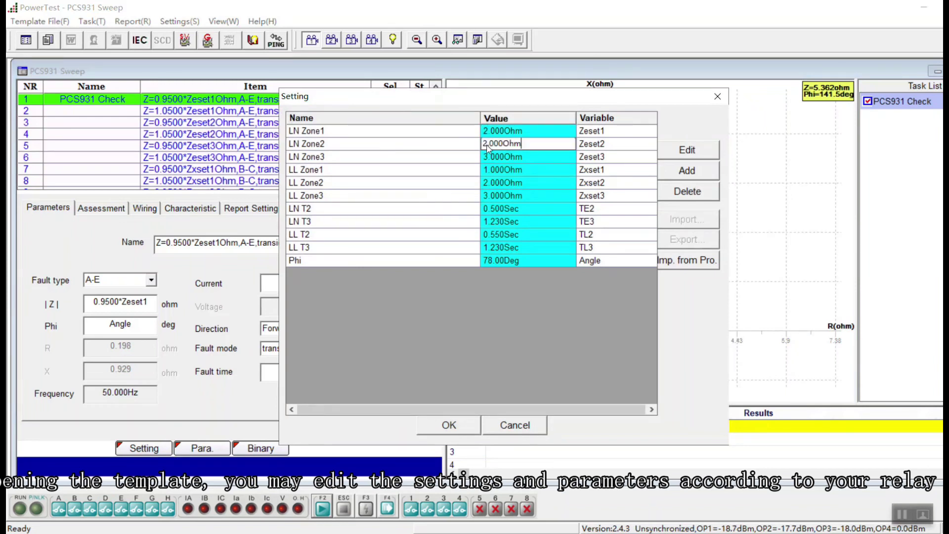
pyautogui.moveTo(522, 143); pyautogui.dragTo(472, 150)
pyautogui.click(488, 148)
pyautogui.write('4')
pyautogui.click(487, 159)
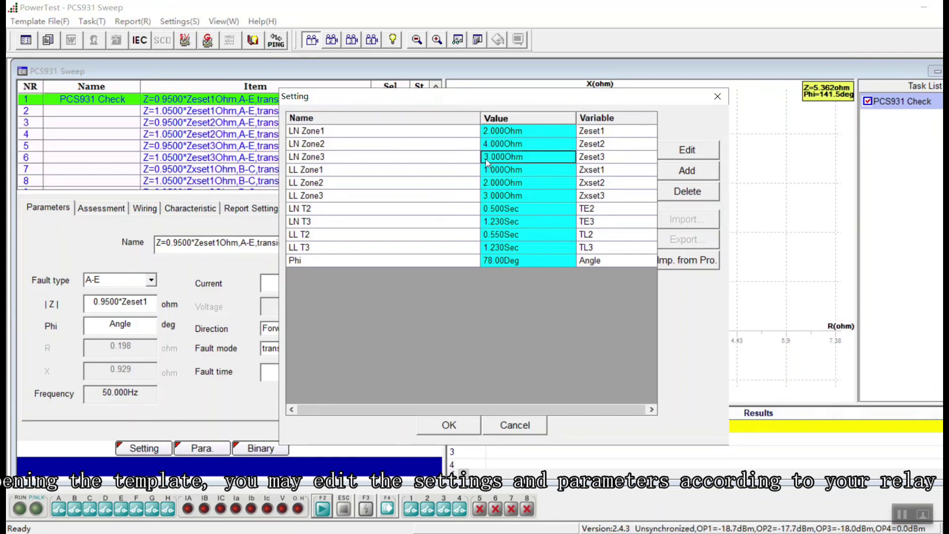
pyautogui.moveTo(488, 159); pyautogui.dragTo(459, 162)
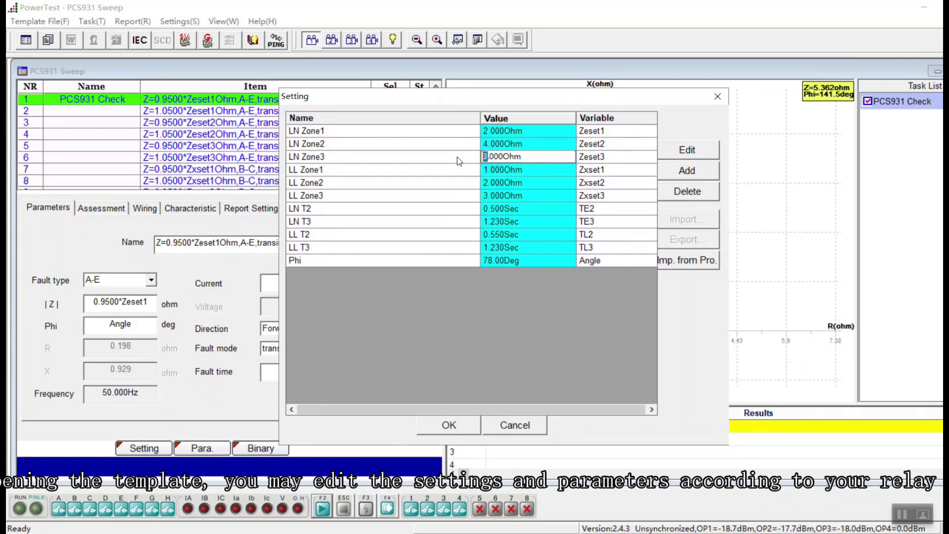
pyautogui.click(488, 171)
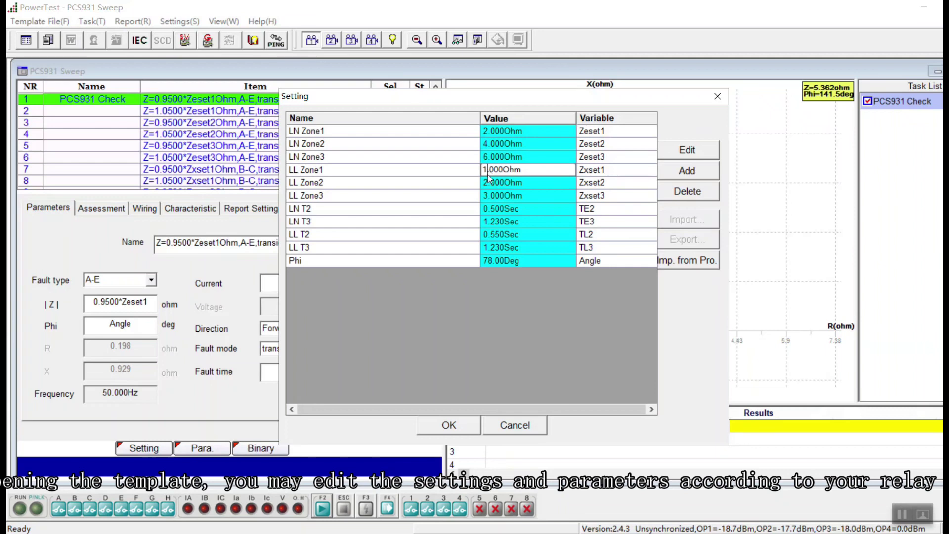
# - Set the LL Zone1, Zone2 and Zone3 impedances to 2, 4 and 6 Ohm and apply
pyautogui.moveTo(487, 171); pyautogui.dragTo(474, 204)
pyautogui.write('2')
pyautogui.click(490, 182)
pyautogui.click(484, 196)
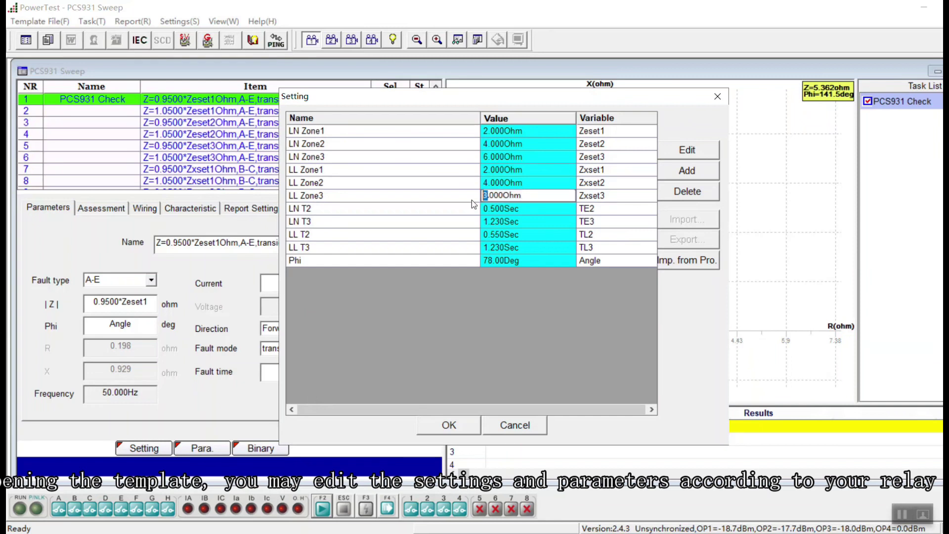
pyautogui.write('6')
pyautogui.click(510, 209)
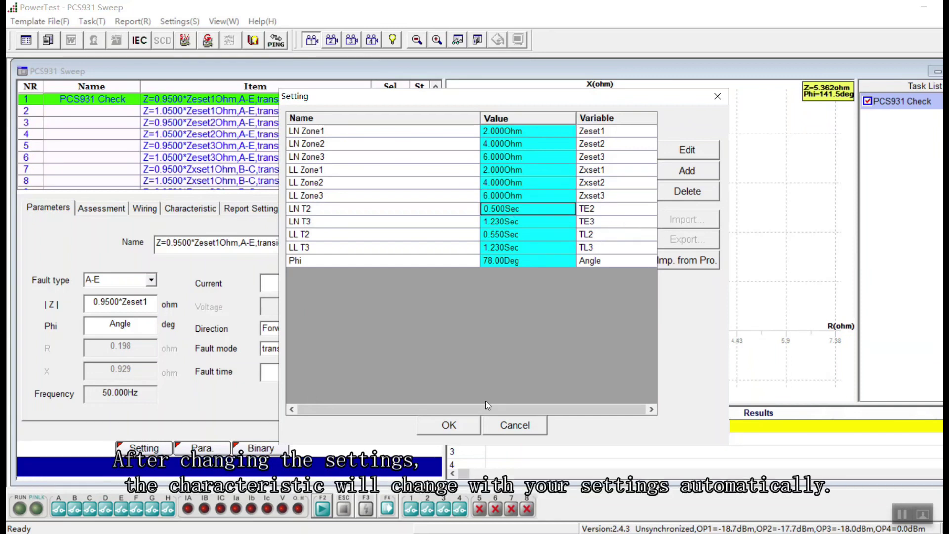
pyautogui.click(463, 423)
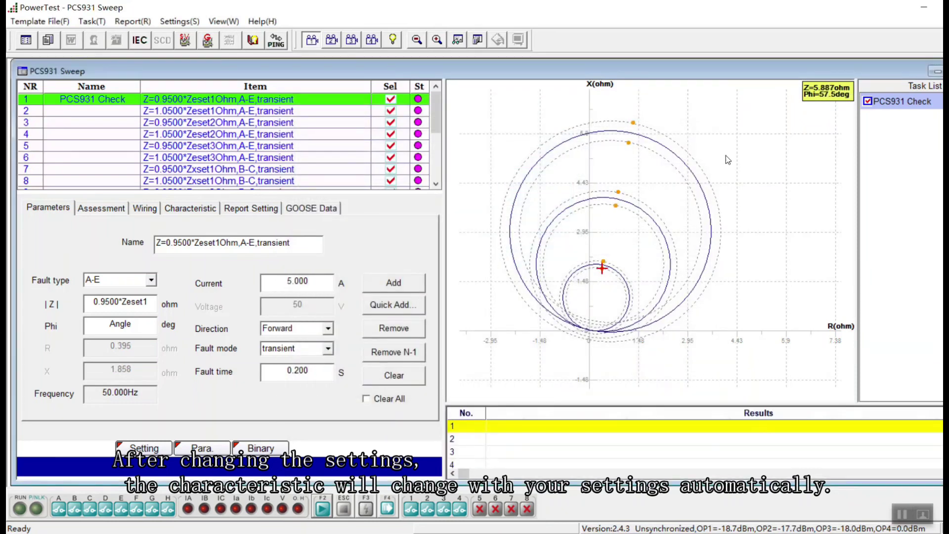
# - Run the PCS931 sweep test against the enlarged 2, 4 and 6 Ohm mho zones
pyautogui.moveTo(437, 110)
pyautogui.mouseDown()
pyautogui.moveTo(433, 149)
pyautogui.moveTo(433, 100)
pyautogui.mouseUp()
pyautogui.click(322, 508)
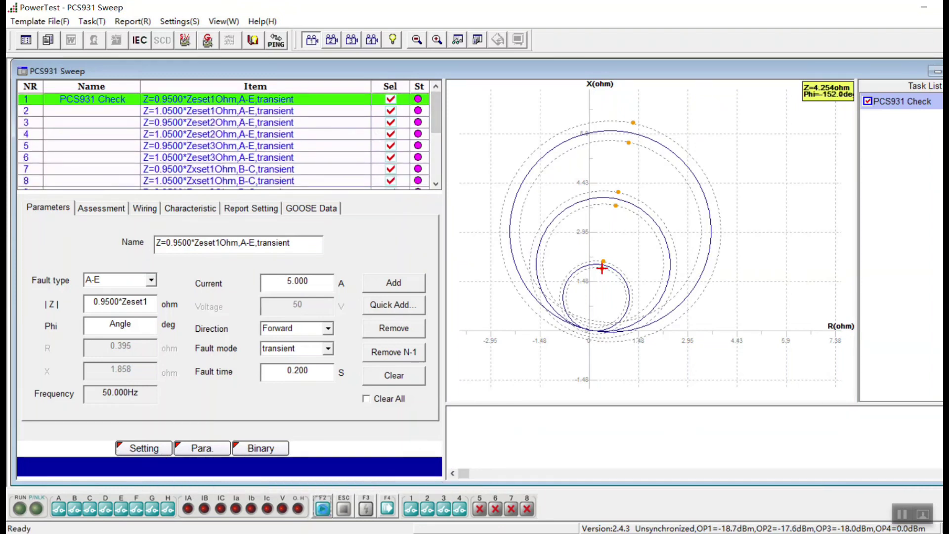